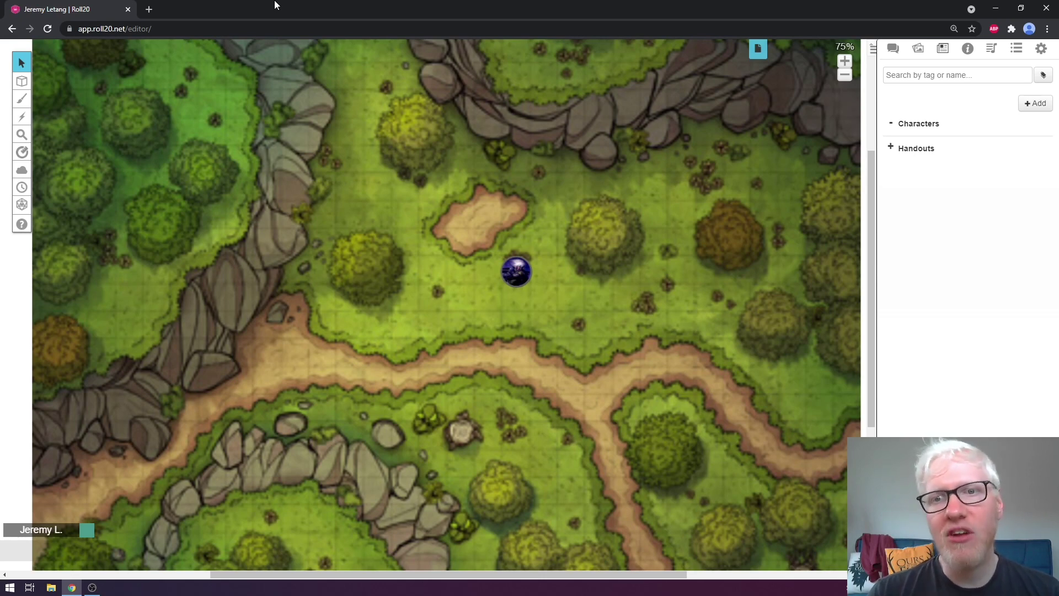
Step: Add a new character to the Journal, which comes up as Axu Ucoogast in its edit dialog
{"action": "left_click", "coordinate": [943, 48]}
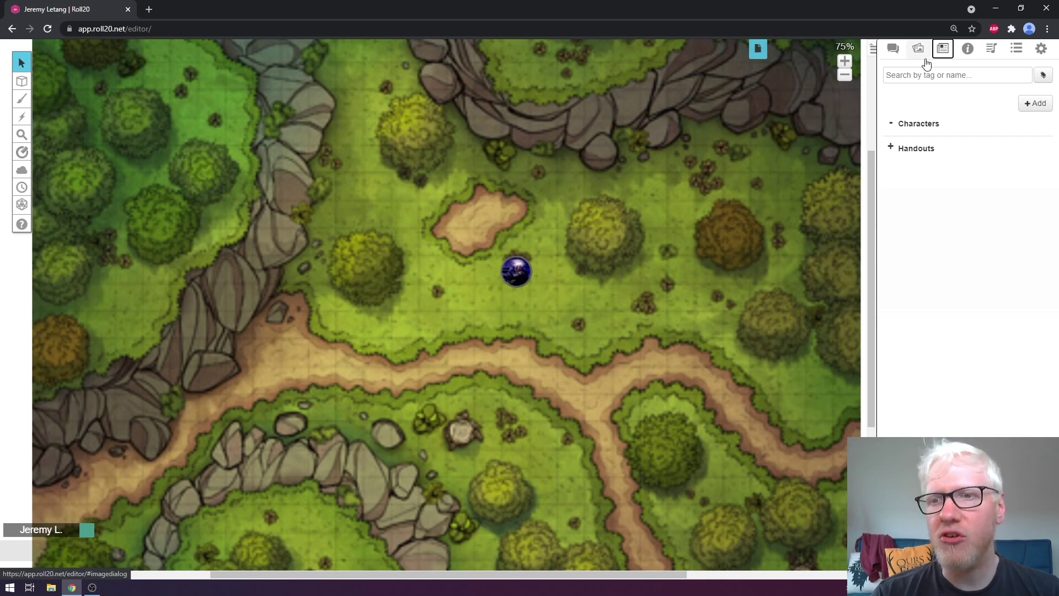
{"action": "left_click", "coordinate": [1031, 104]}
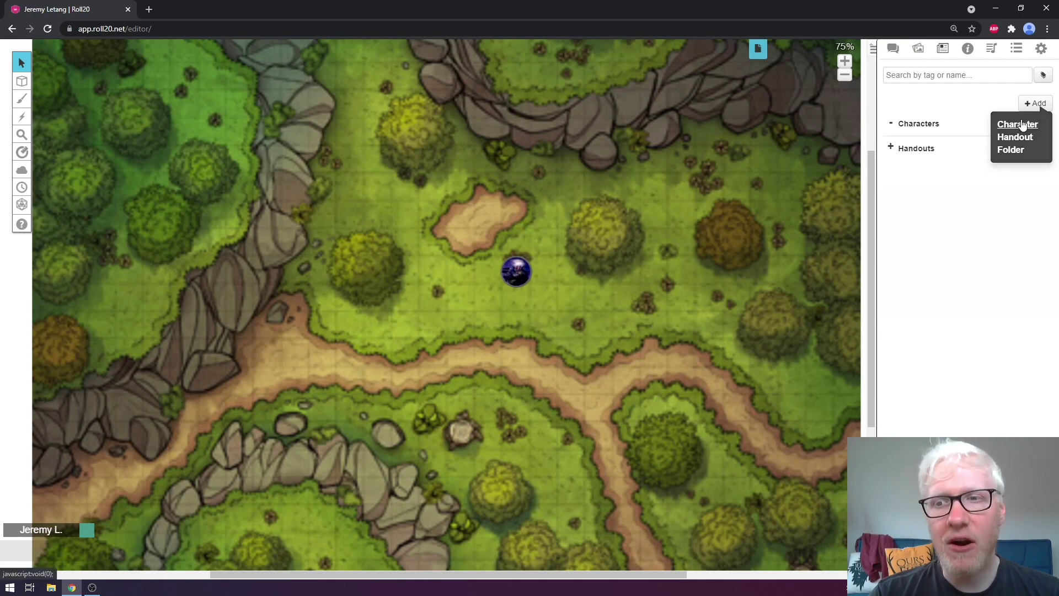
{"action": "left_click", "coordinate": [1022, 125]}
Step: Pick the player in both In Player's Journals and Can Be Edited & Controlled By
{"action": "left_click_drag", "start_coordinate": [586, 91], "coordinate": [646, 84]}
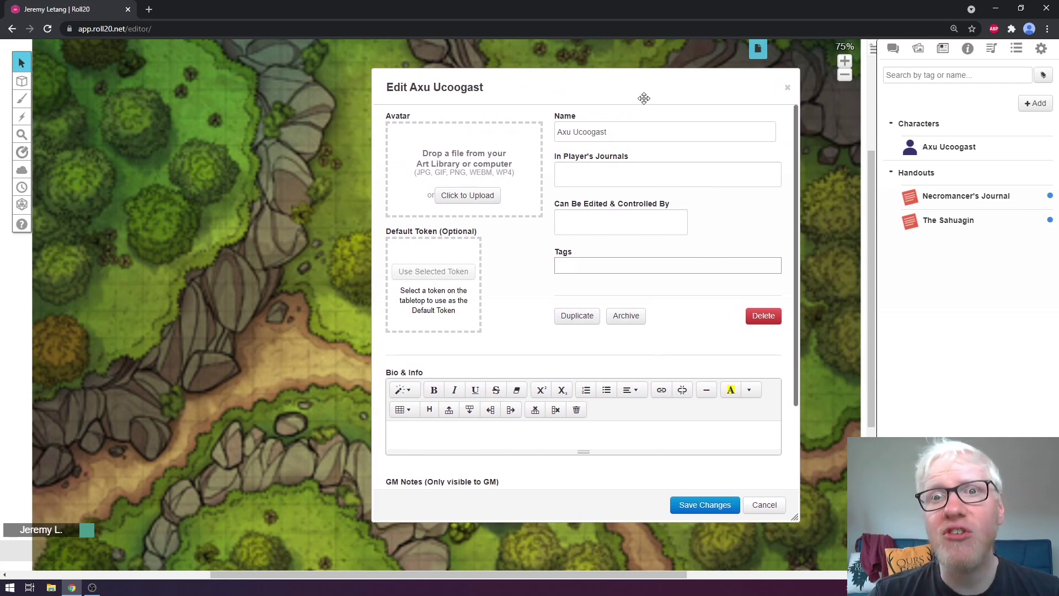
{"action": "left_click_drag", "start_coordinate": [644, 98], "coordinate": [433, 104]}
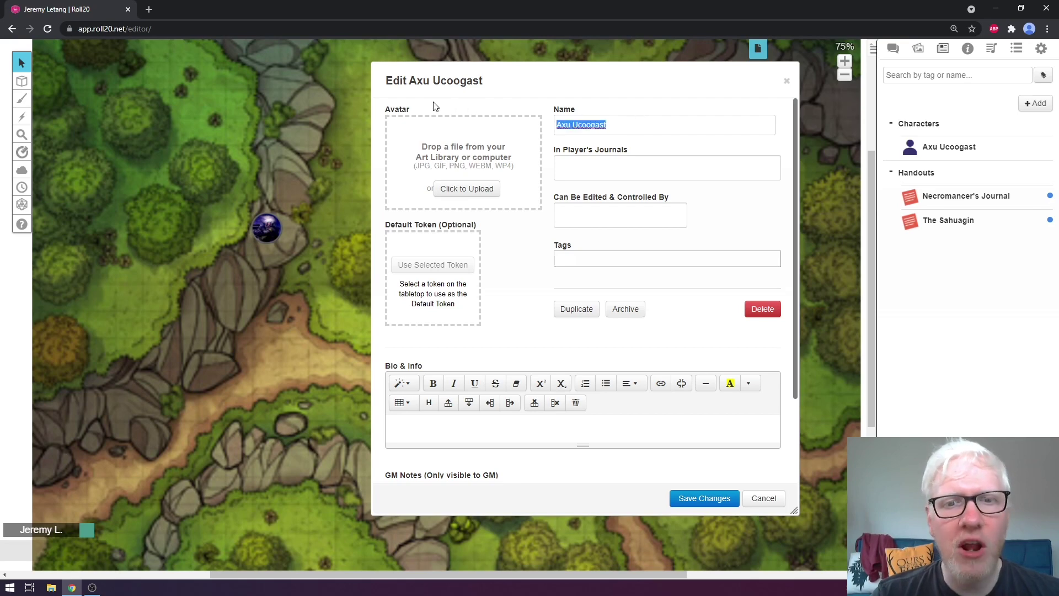
{"action": "left_click", "coordinate": [678, 122]}
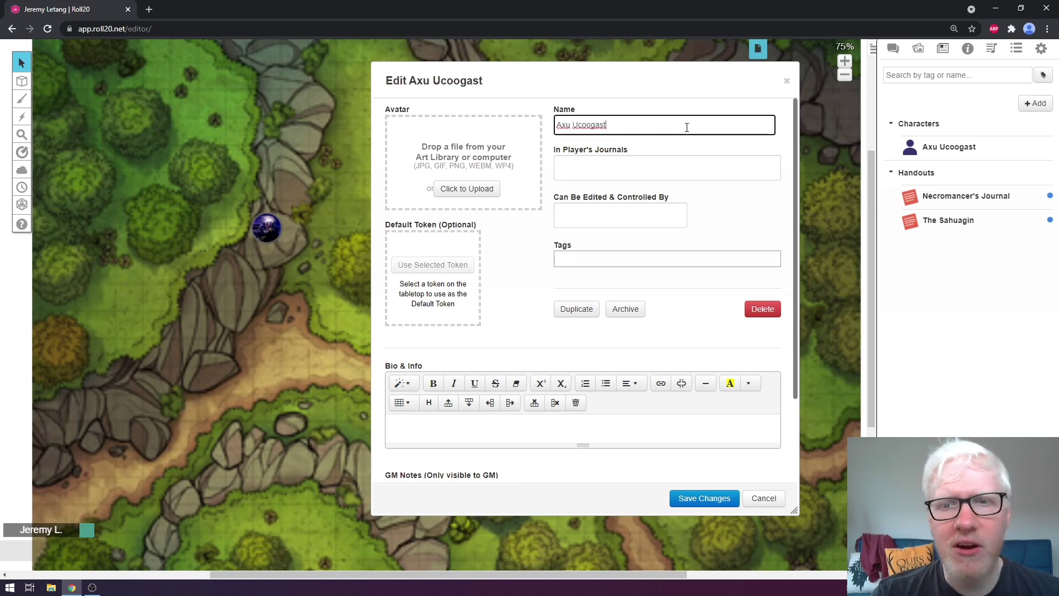
{"action": "left_click", "coordinate": [648, 170]}
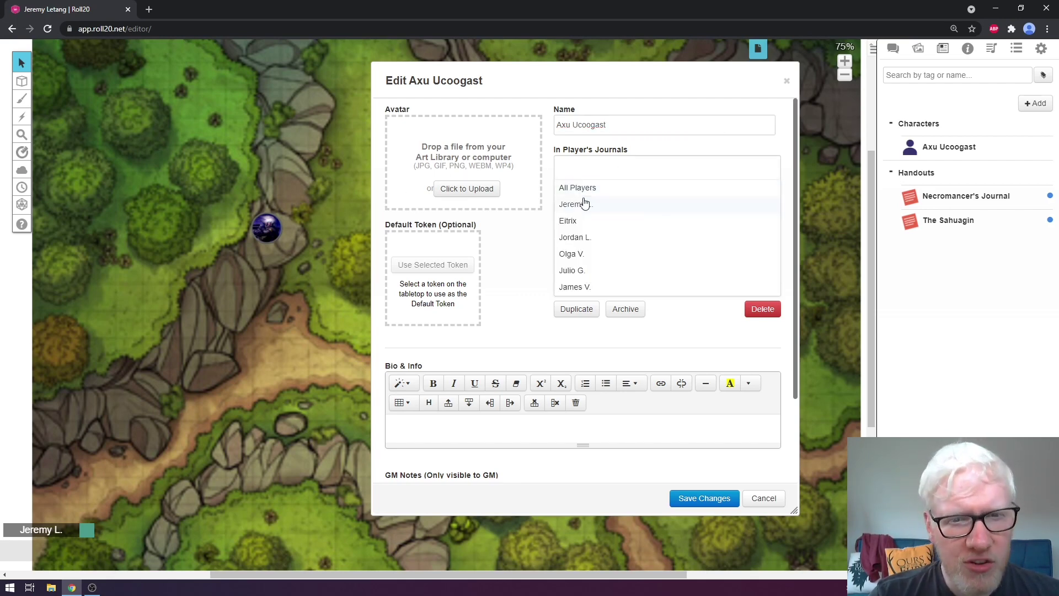
{"action": "left_click", "coordinate": [581, 201]}
{"action": "left_click", "coordinate": [677, 149]}
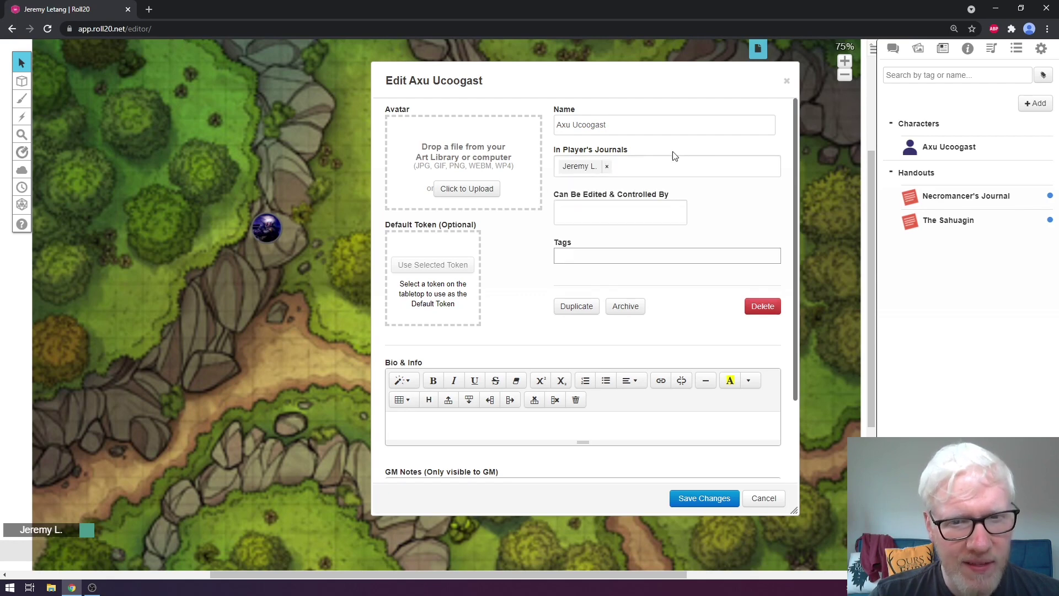
{"action": "left_click", "coordinate": [629, 204]}
{"action": "left_click", "coordinate": [577, 252]}
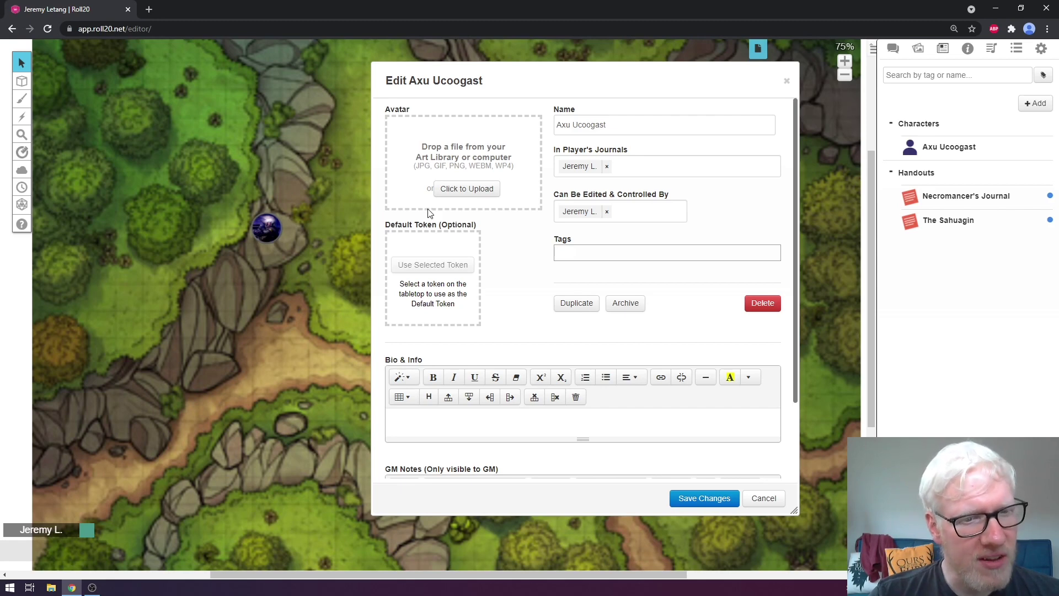
Step: Set the selected map token as Axu Ucoogast's default token
{"action": "left_click", "coordinate": [262, 236]}
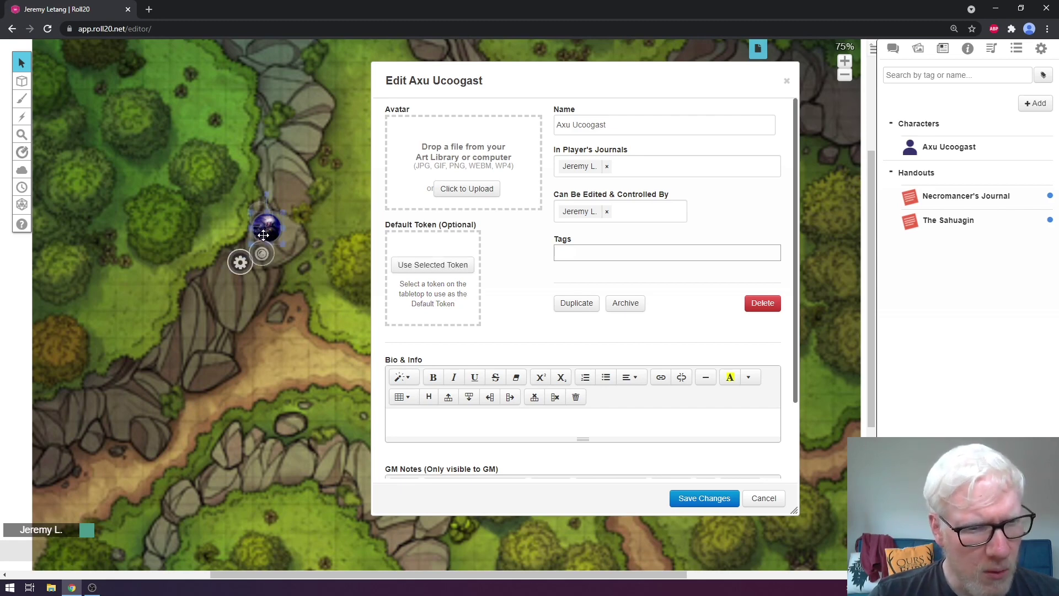
{"action": "left_click", "coordinate": [447, 265]}
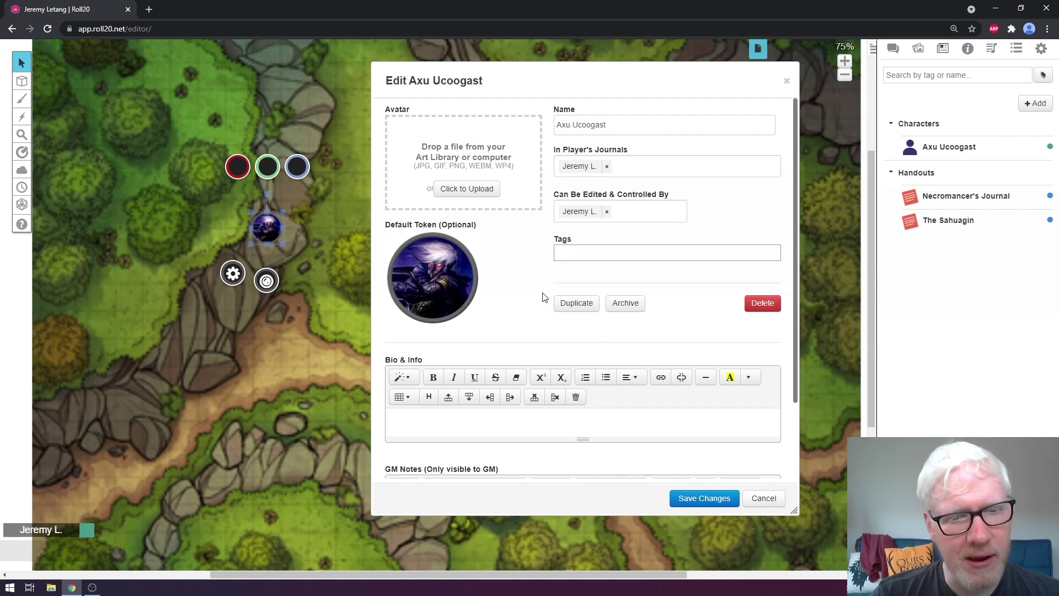
{"action": "scroll", "coordinate": [546, 292], "scroll_direction": "down", "scroll_amount": 2}
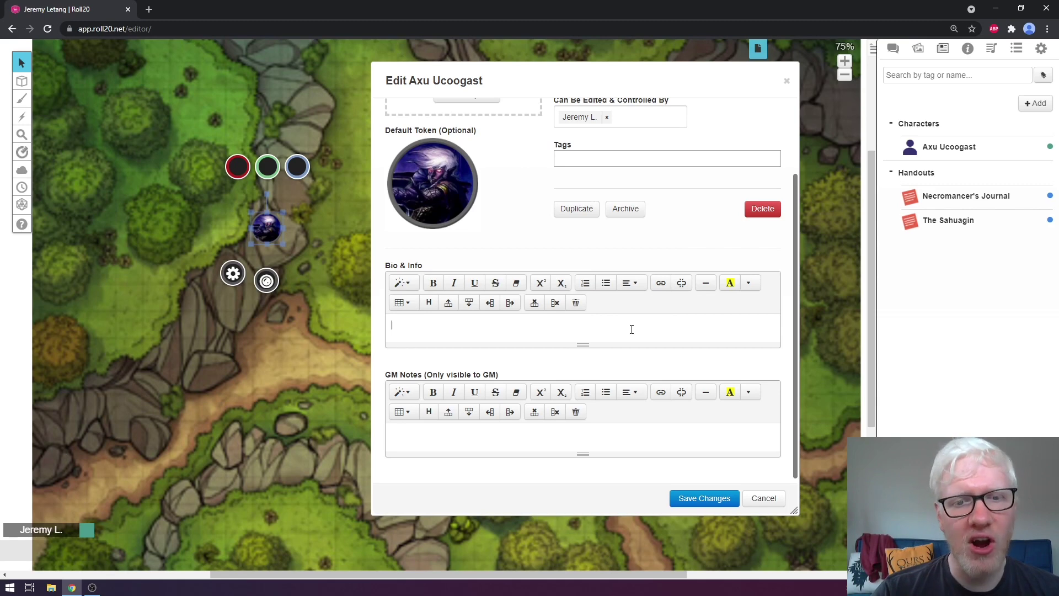
{"action": "left_click", "coordinate": [534, 328]}
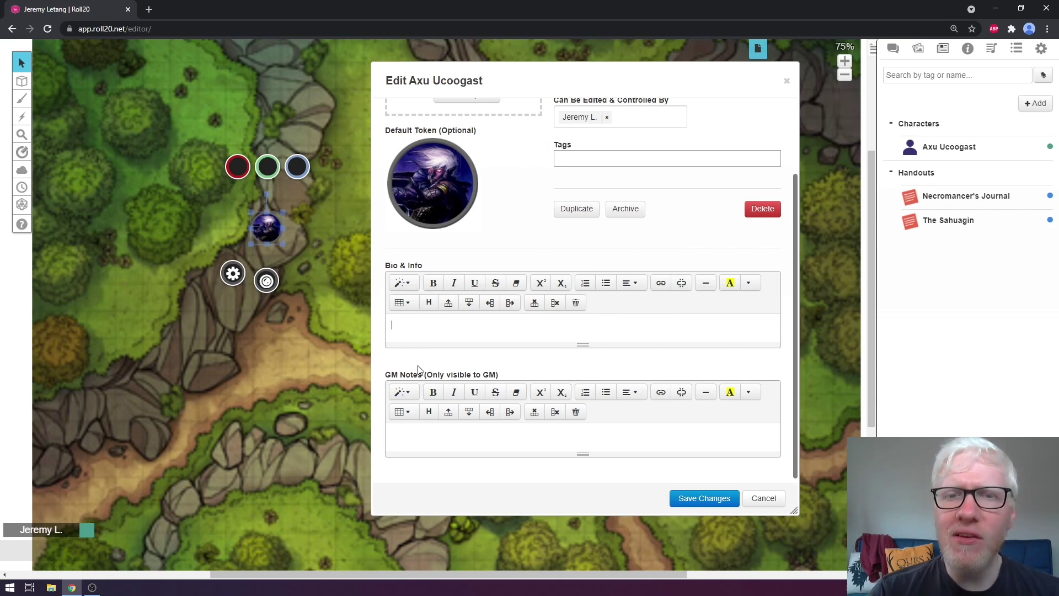
{"action": "left_click", "coordinate": [279, 329]}
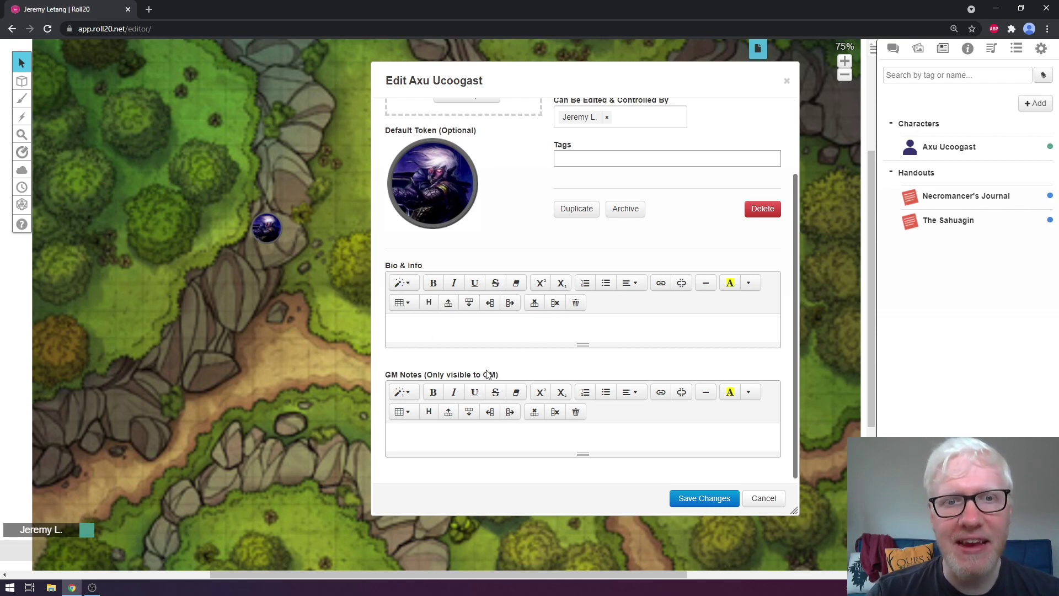
{"action": "scroll", "coordinate": [513, 271], "scroll_direction": "up", "scroll_amount": 2}
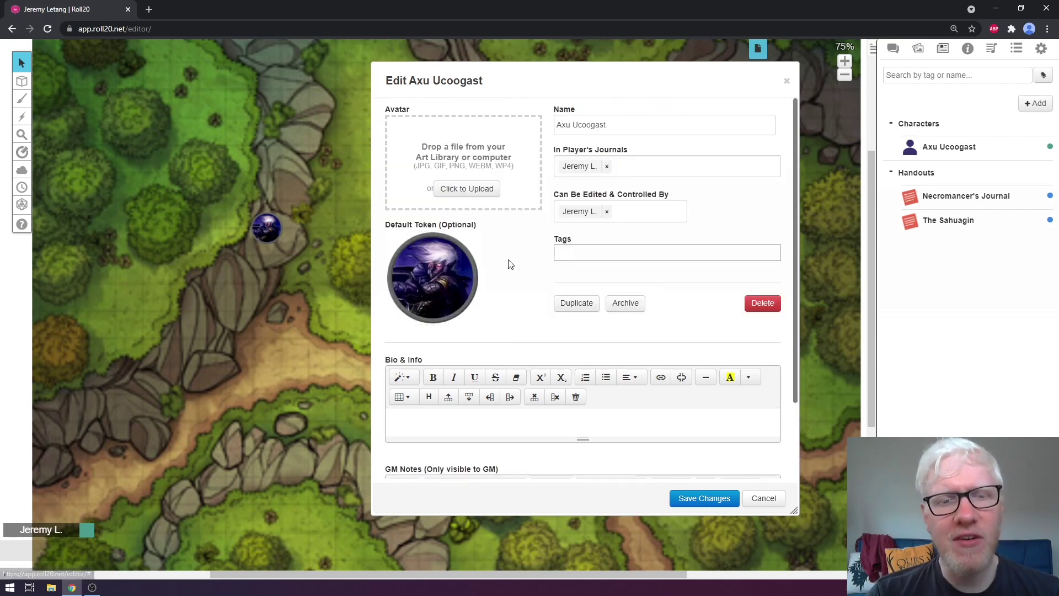
{"action": "scroll", "coordinate": [554, 271], "scroll_direction": "down", "scroll_amount": 2}
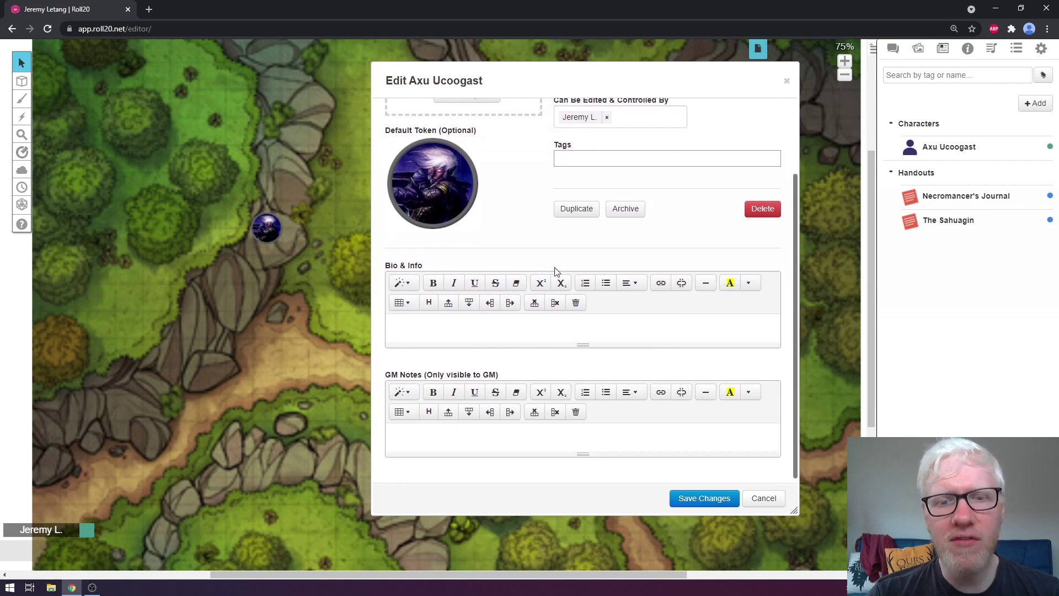
Step: Save the character's changes and view its Character Sheet
{"action": "left_click", "coordinate": [693, 499]}
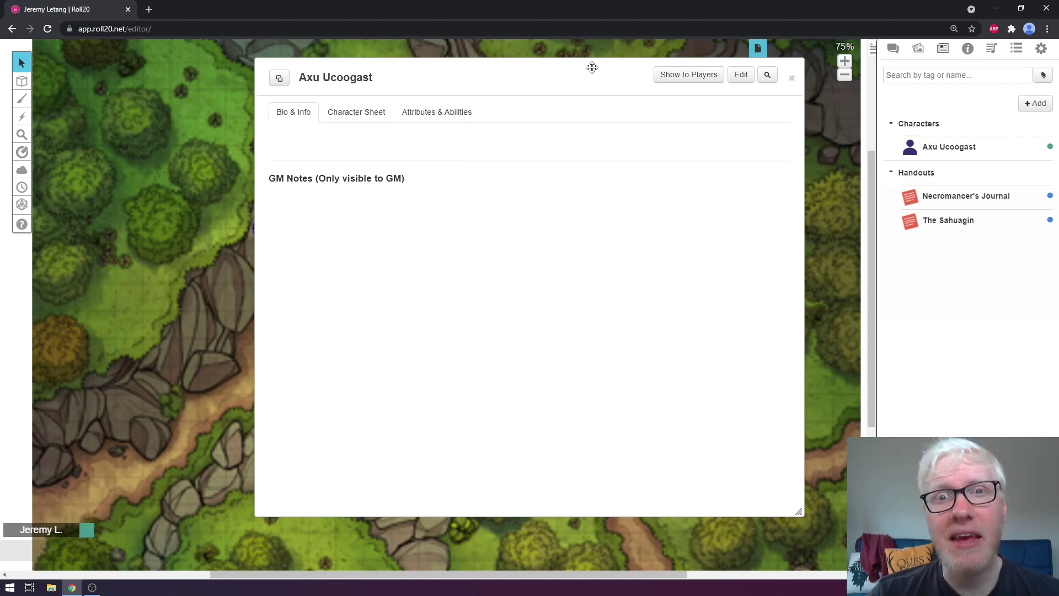
{"action": "left_click", "coordinate": [354, 121]}
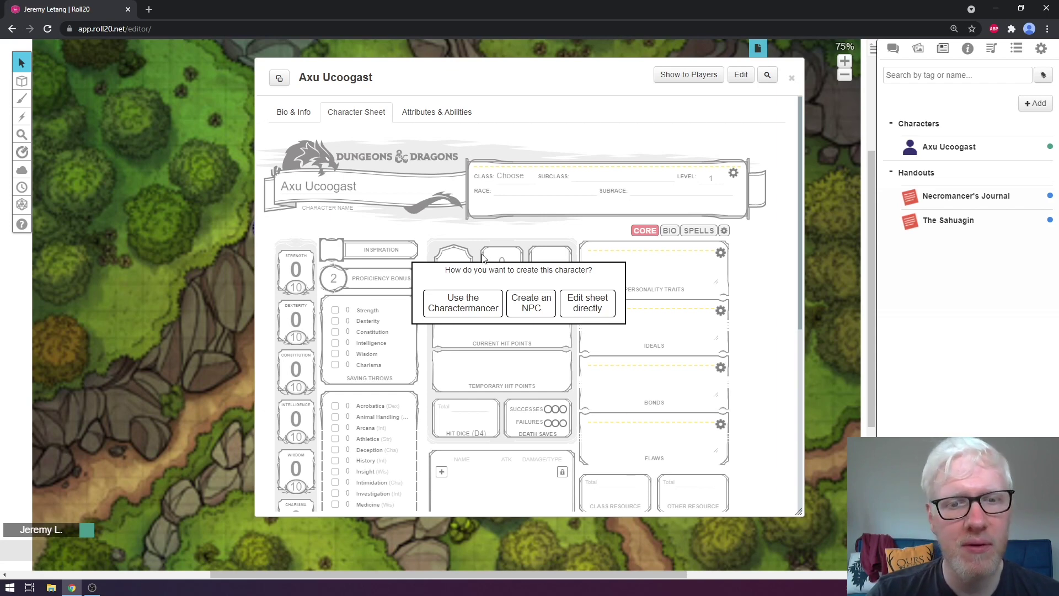
Step: Choose Use the Charactermancer in the character creation prompt
{"action": "left_click", "coordinate": [463, 301]}
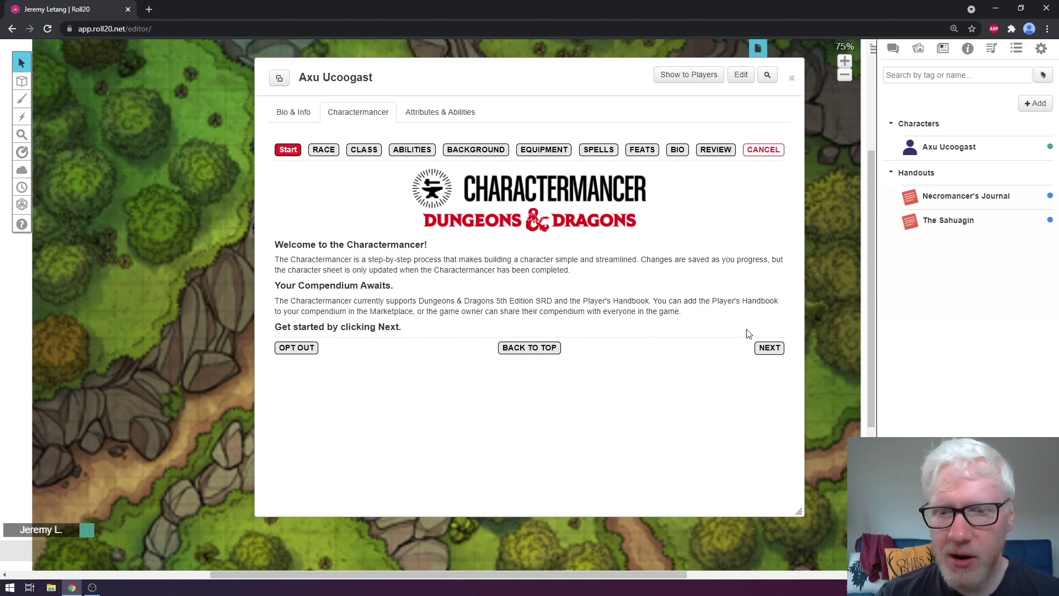
Step: Advance to the race step and choose Dragonborn (SRD)
{"action": "left_click", "coordinate": [768, 347]}
{"action": "scroll", "coordinate": [421, 220], "scroll_direction": "down", "scroll_amount": 1}
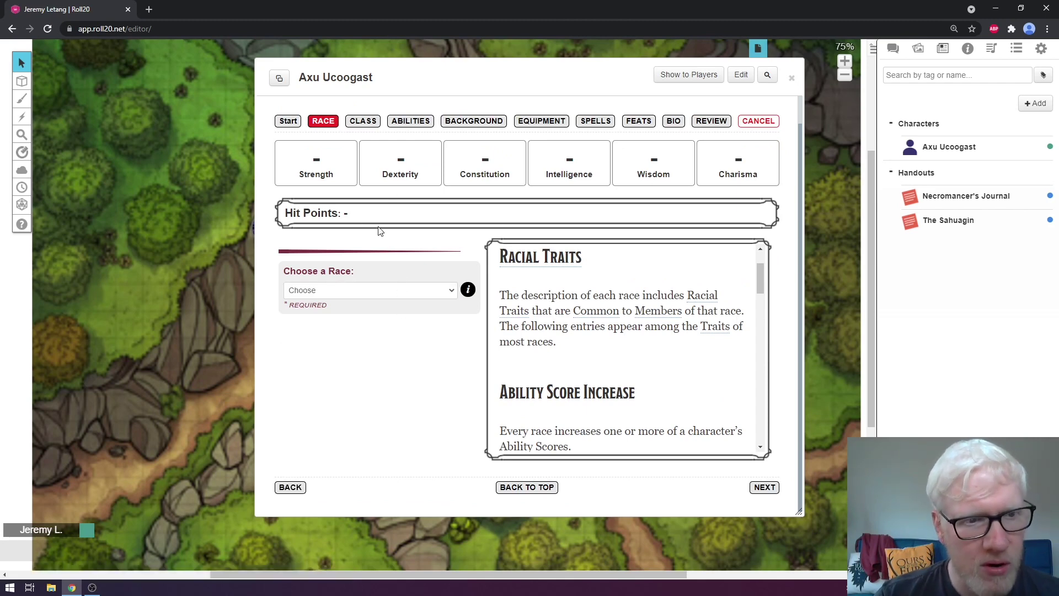
{"action": "left_click", "coordinate": [407, 290]}
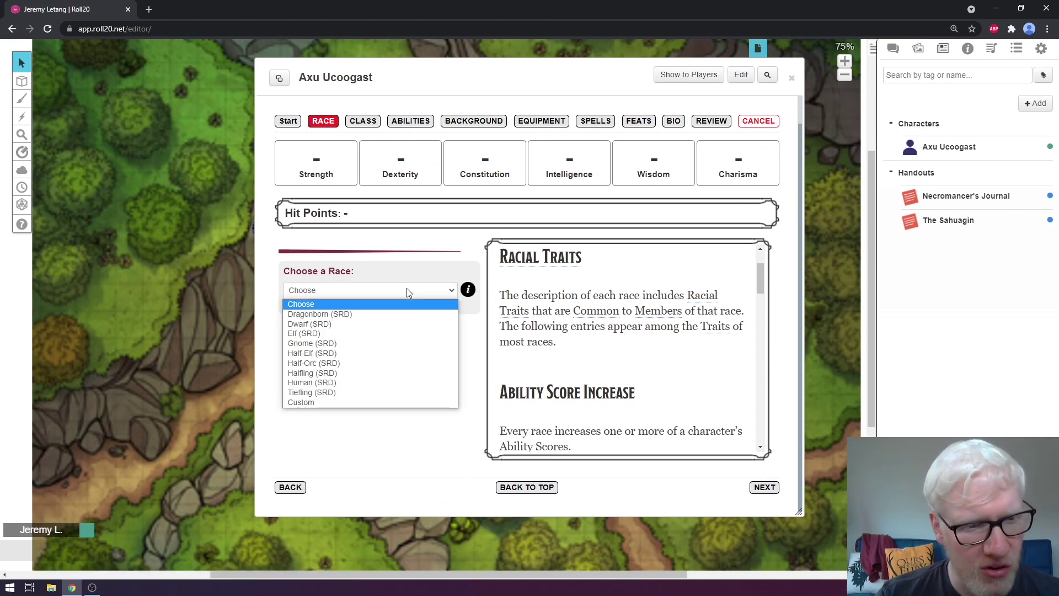
{"action": "left_click", "coordinate": [384, 314]}
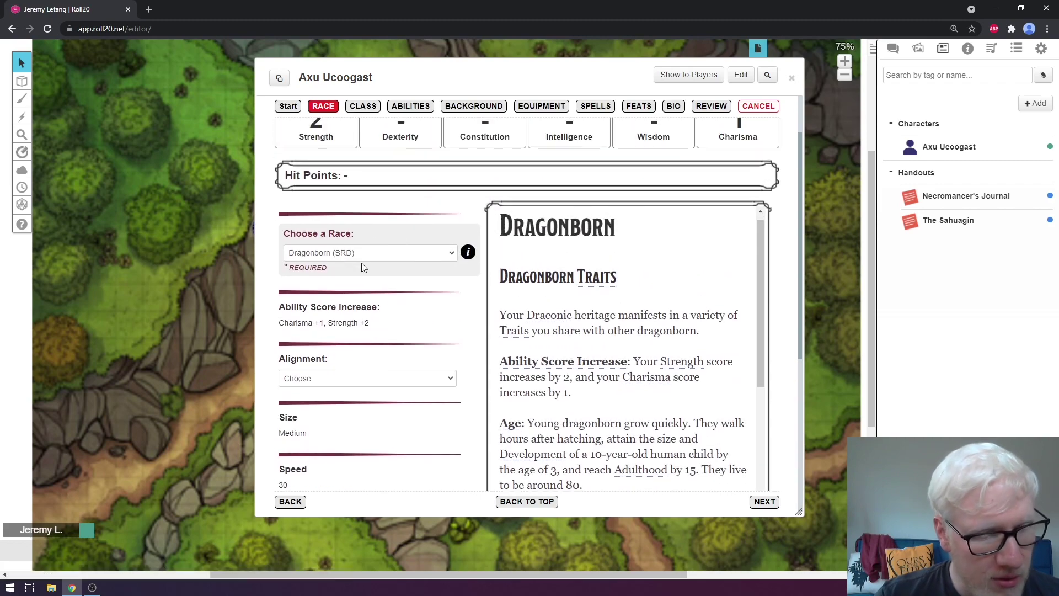
Step: Set Alignment to Chaotic Good and Draconic Ancestry to Black
{"action": "scroll", "coordinate": [364, 267], "scroll_direction": "down", "scroll_amount": 2}
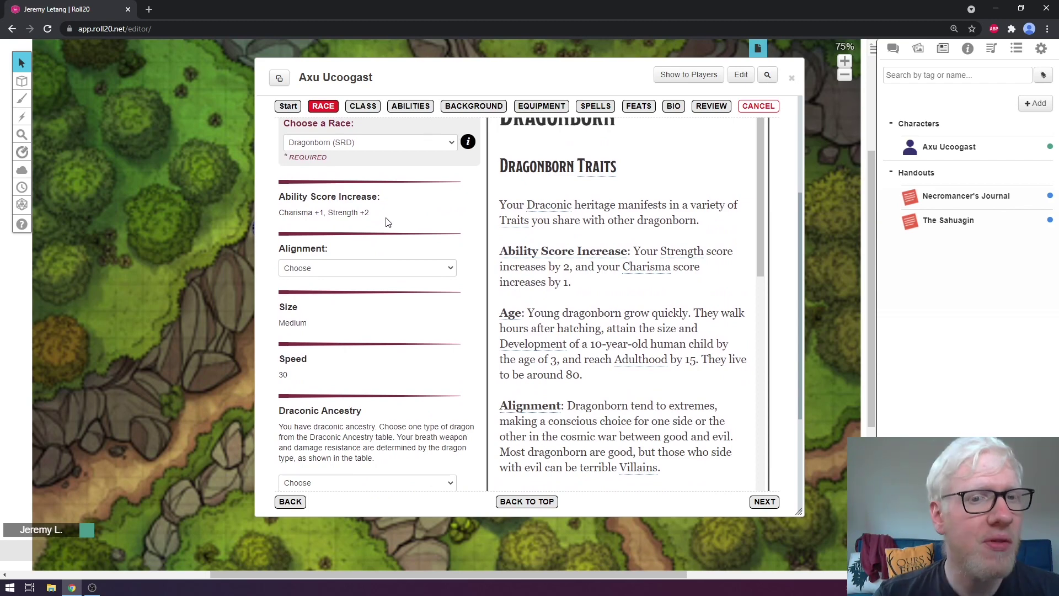
{"action": "scroll", "coordinate": [395, 220], "scroll_direction": "down", "scroll_amount": 1}
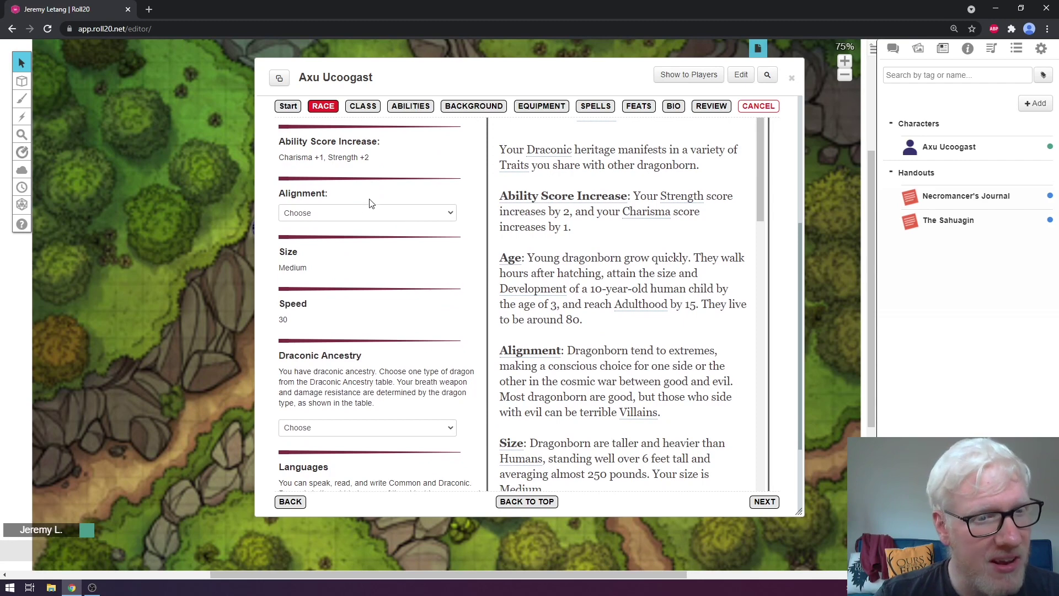
{"action": "left_click", "coordinate": [411, 214]}
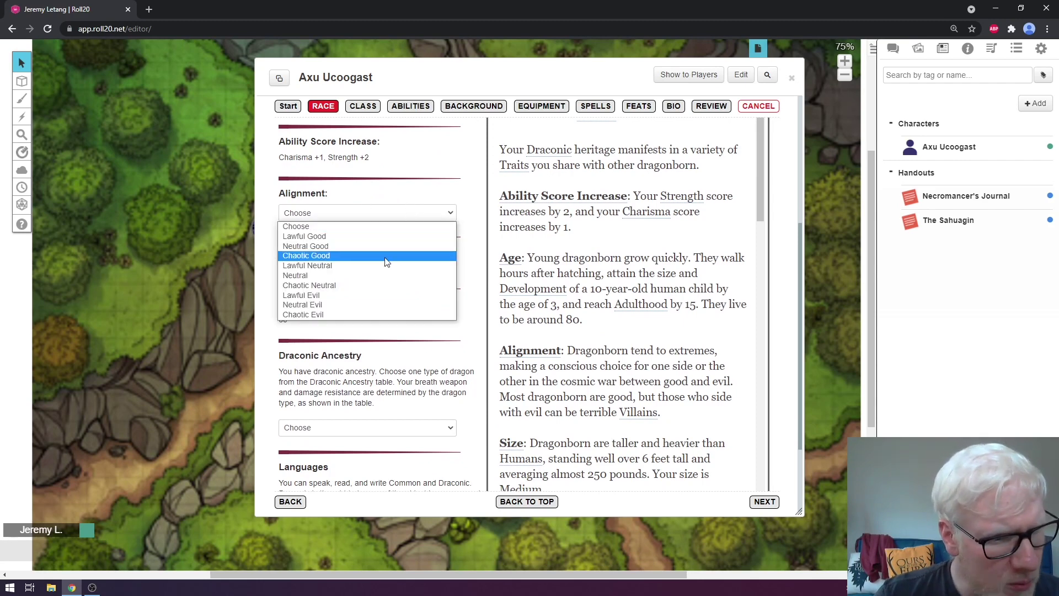
{"action": "left_click", "coordinate": [385, 260]}
{"action": "scroll", "coordinate": [379, 286], "scroll_direction": "down", "scroll_amount": 2}
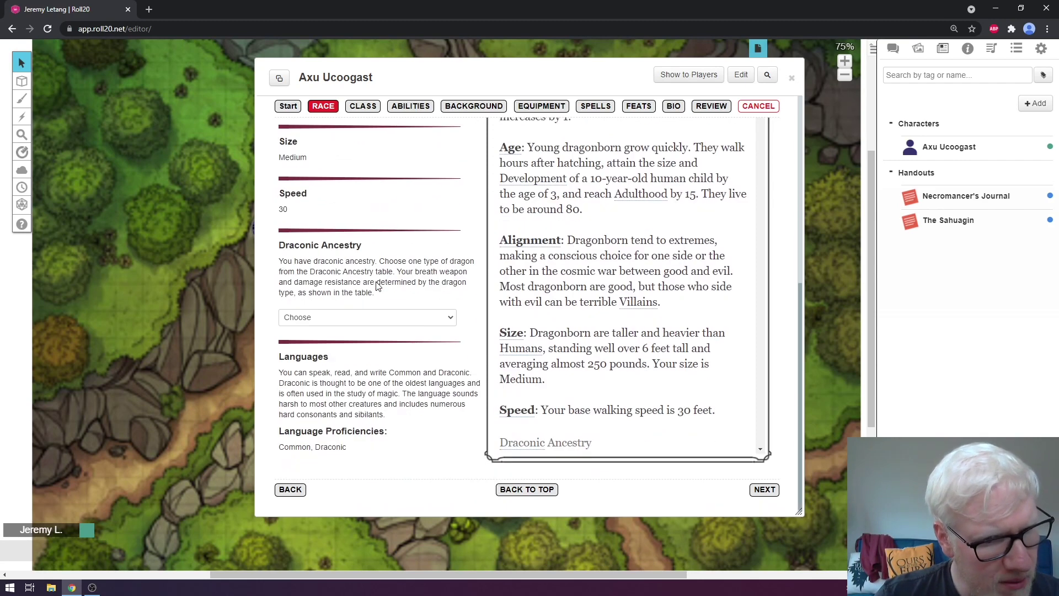
{"action": "left_click", "coordinate": [401, 315]}
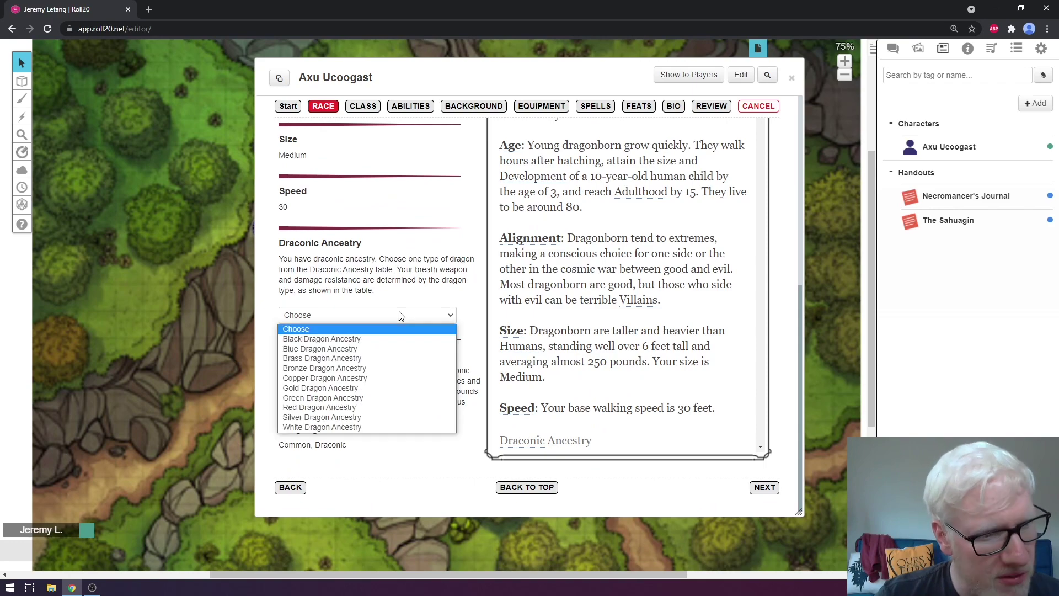
{"action": "left_click", "coordinate": [380, 339]}
{"action": "scroll", "coordinate": [403, 262], "scroll_direction": "down", "scroll_amount": 4}
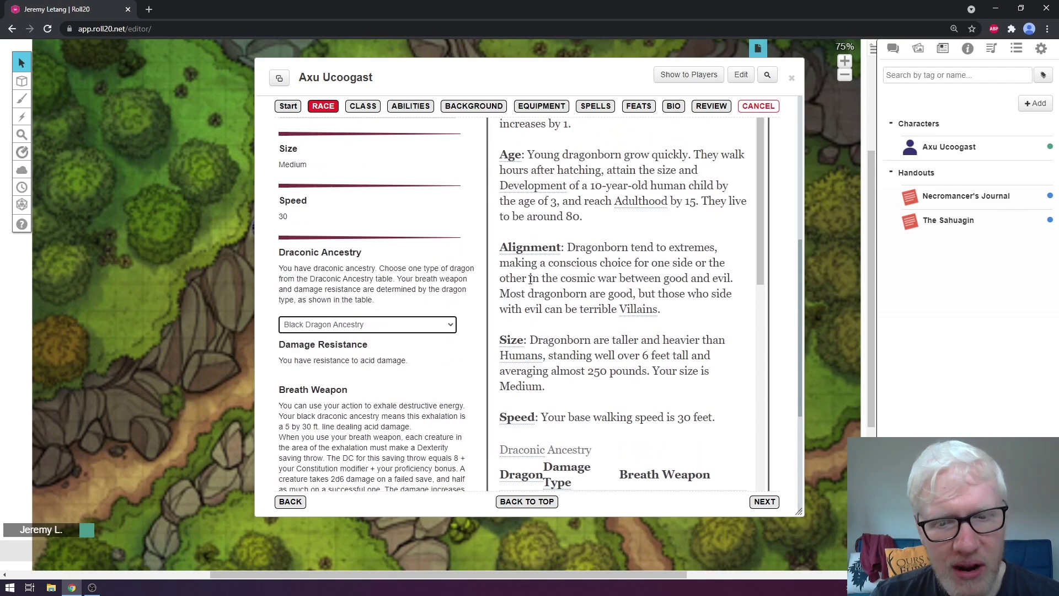
{"action": "scroll", "coordinate": [579, 364], "scroll_direction": "up", "scroll_amount": 4}
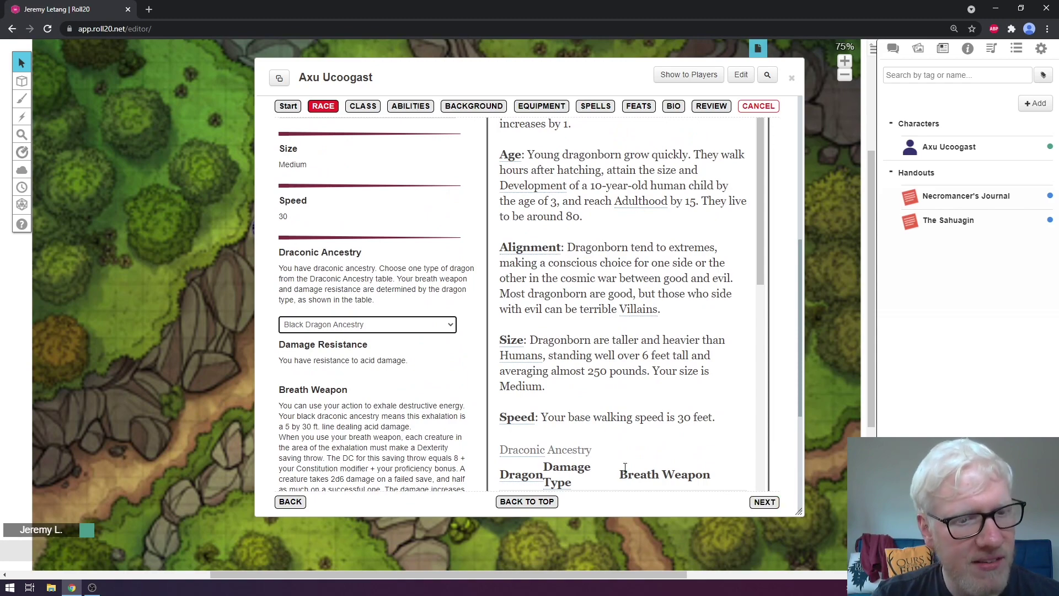
{"action": "scroll", "coordinate": [320, 307], "scroll_direction": "up", "scroll_amount": 6}
{"action": "scroll", "coordinate": [327, 307], "scroll_direction": "down", "scroll_amount": 4}
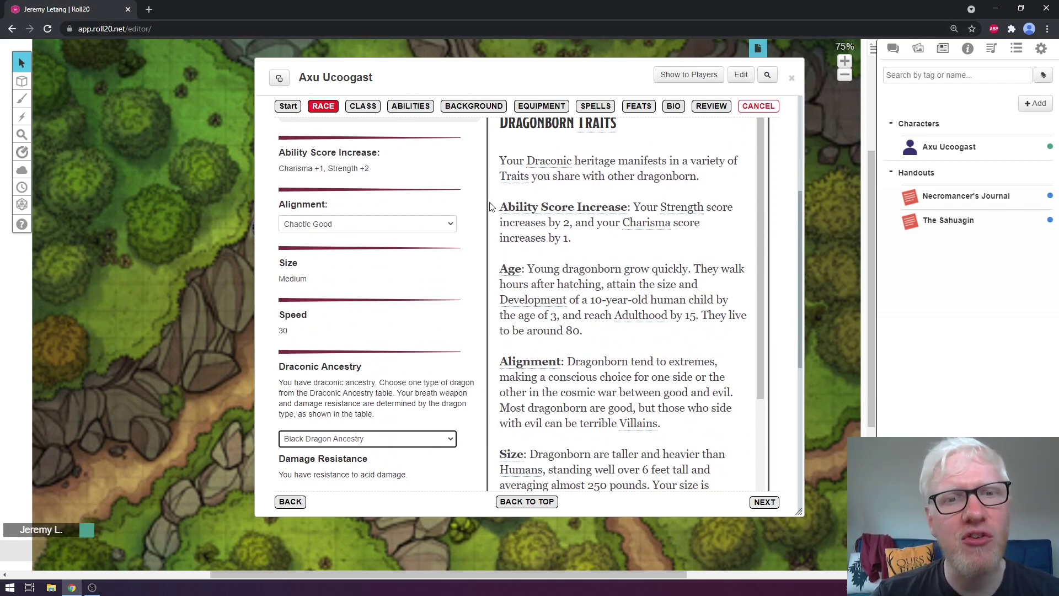
{"action": "scroll", "coordinate": [490, 206], "scroll_direction": "up", "scroll_amount": 2}
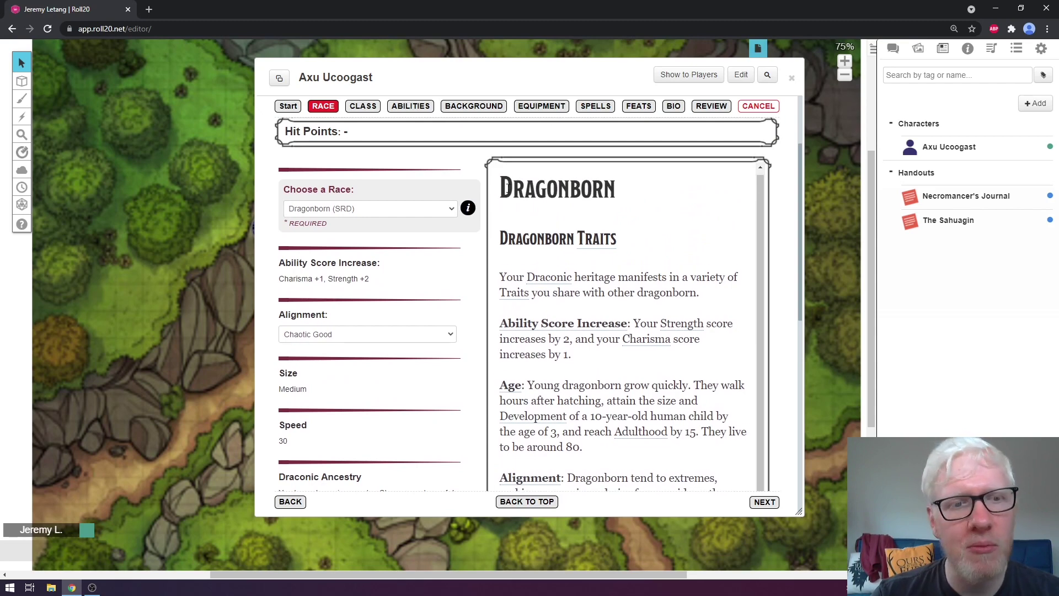